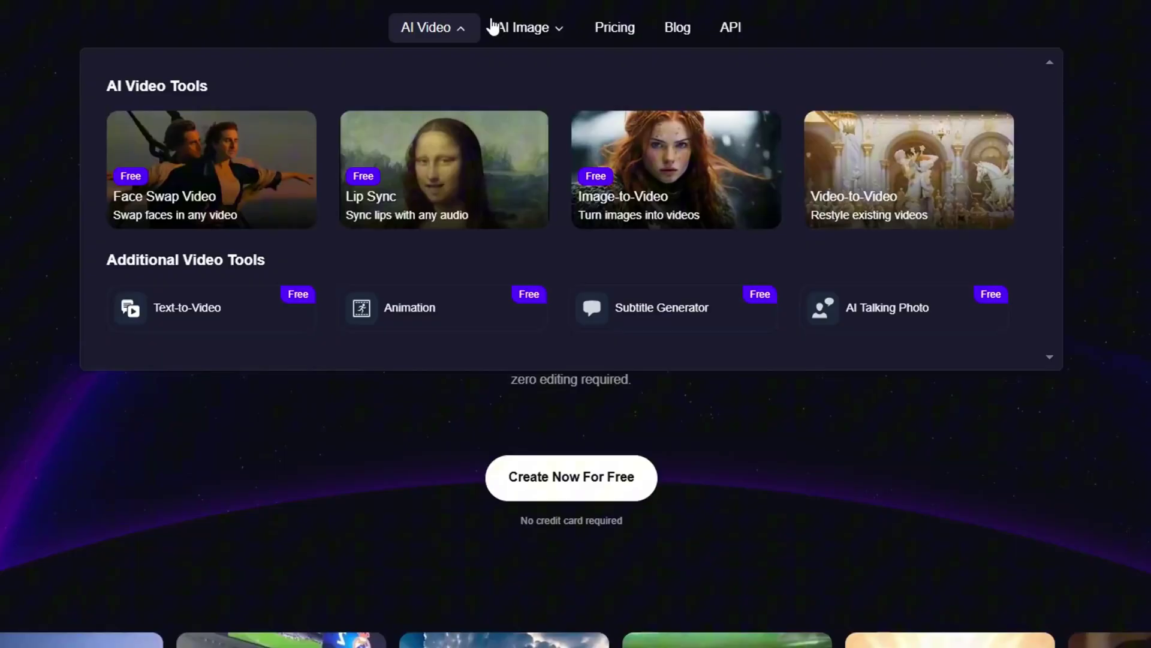
Browse the homepage's AI Video and AI Image menus on the way to My Dashboard.
{"action": "mouse_move", "coordinate": [510, 30]}
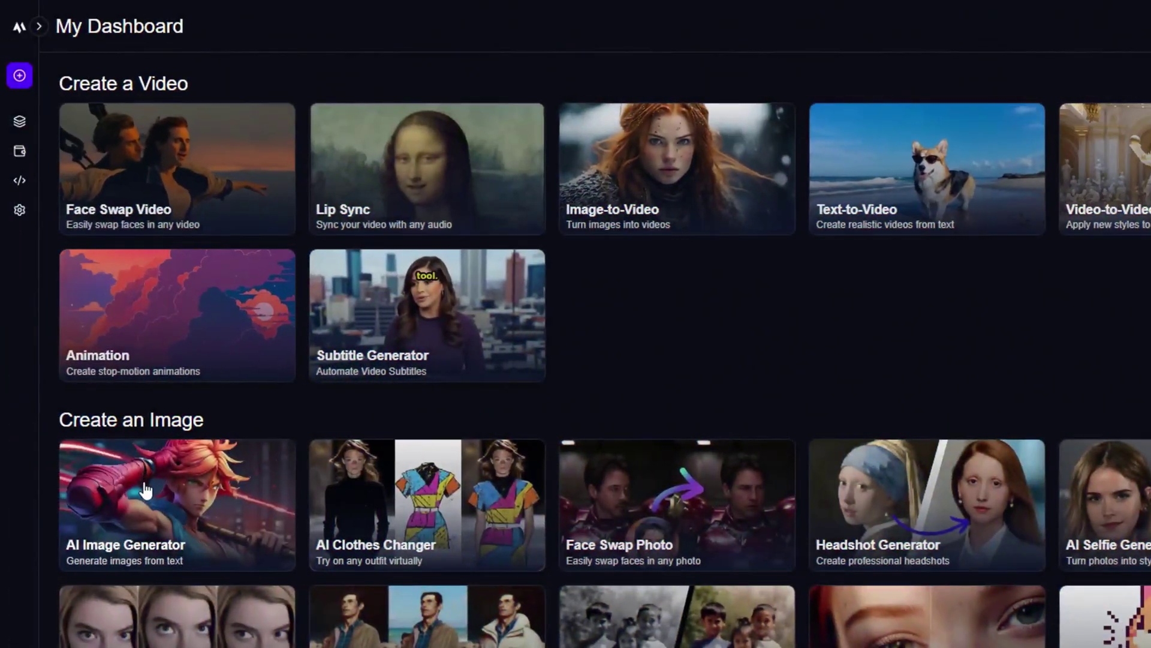
Open the AI Image Generator and scroll through the wizard, yellow Mustang and floating-island images.
{"action": "left_click", "coordinate": [141, 483]}
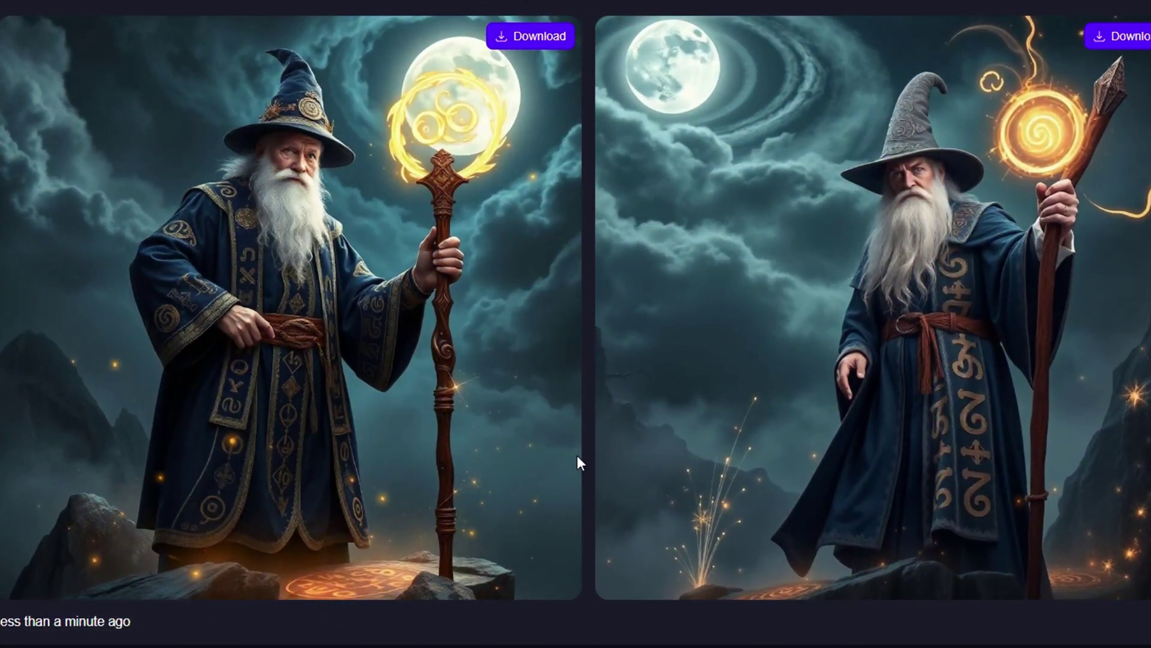
{"action": "scroll", "coordinate": [574, 455], "scroll_direction": "down", "scroll_amount": 2}
{"action": "scroll", "coordinate": [574, 455], "scroll_direction": "up", "scroll_amount": 2}
{"action": "scroll", "coordinate": [575, 451], "scroll_direction": "down", "scroll_amount": 7}
{"action": "scroll", "coordinate": [574, 451], "scroll_direction": "down", "scroll_amount": 4}
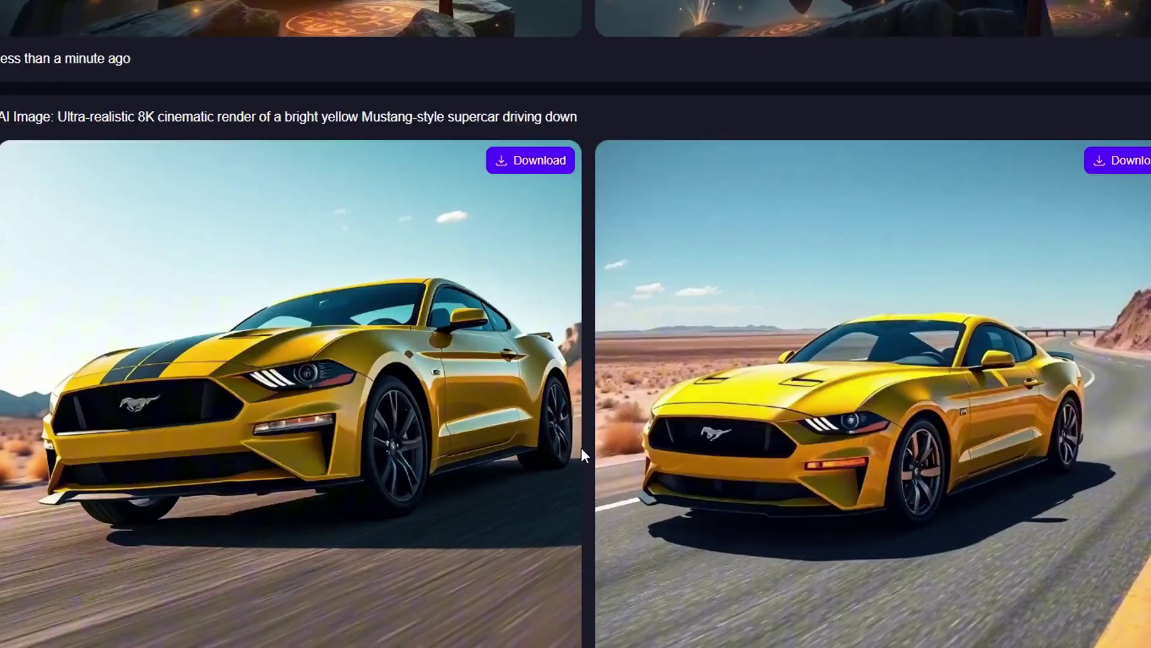
{"action": "scroll", "coordinate": [588, 444], "scroll_direction": "down", "scroll_amount": 4}
{"action": "scroll", "coordinate": [598, 438], "scroll_direction": "down", "scroll_amount": 6}
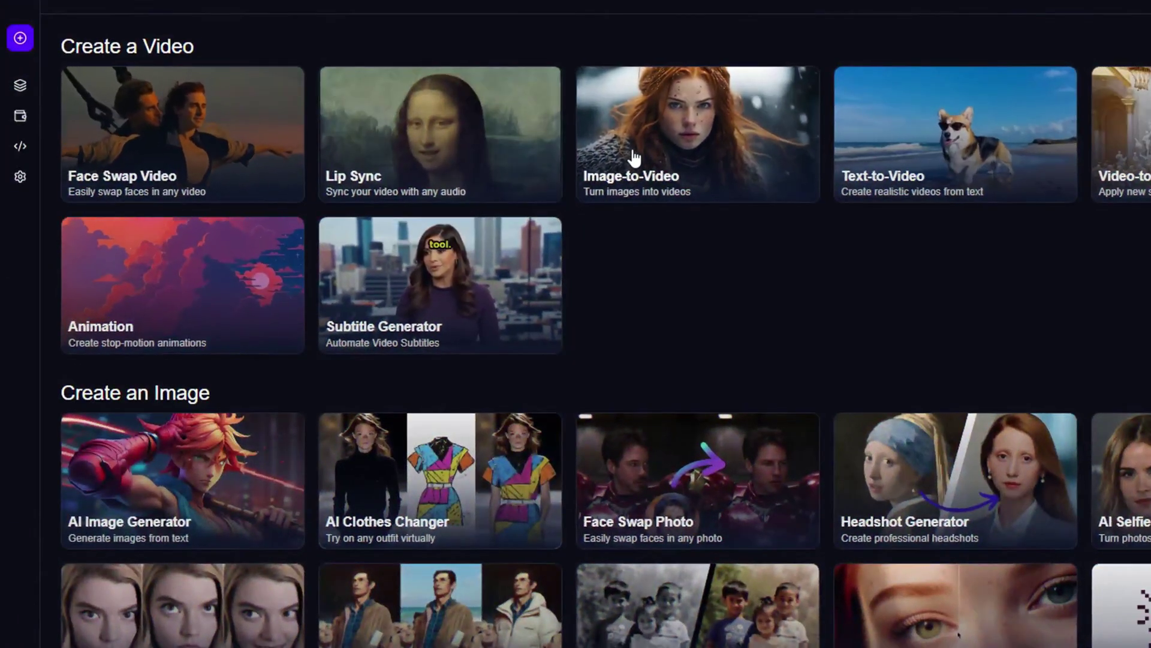
Start an Image-to-Video clip from the wizard image with 720p output resolution.
{"action": "left_click", "coordinate": [640, 153]}
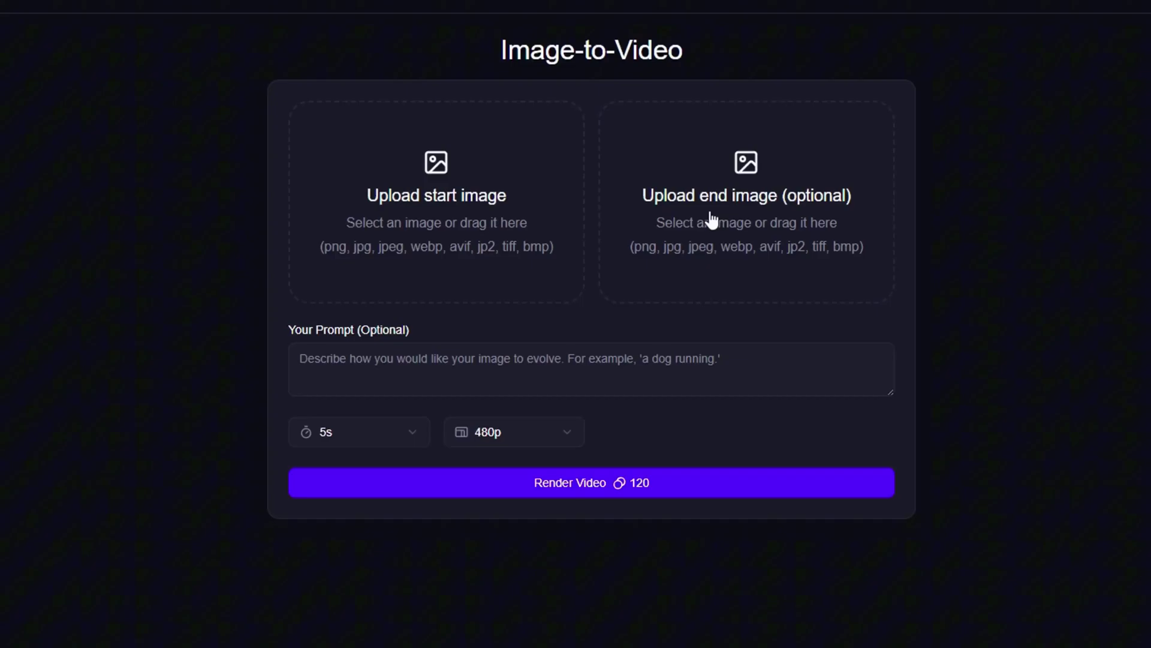
{"action": "left_click", "coordinate": [390, 436]}
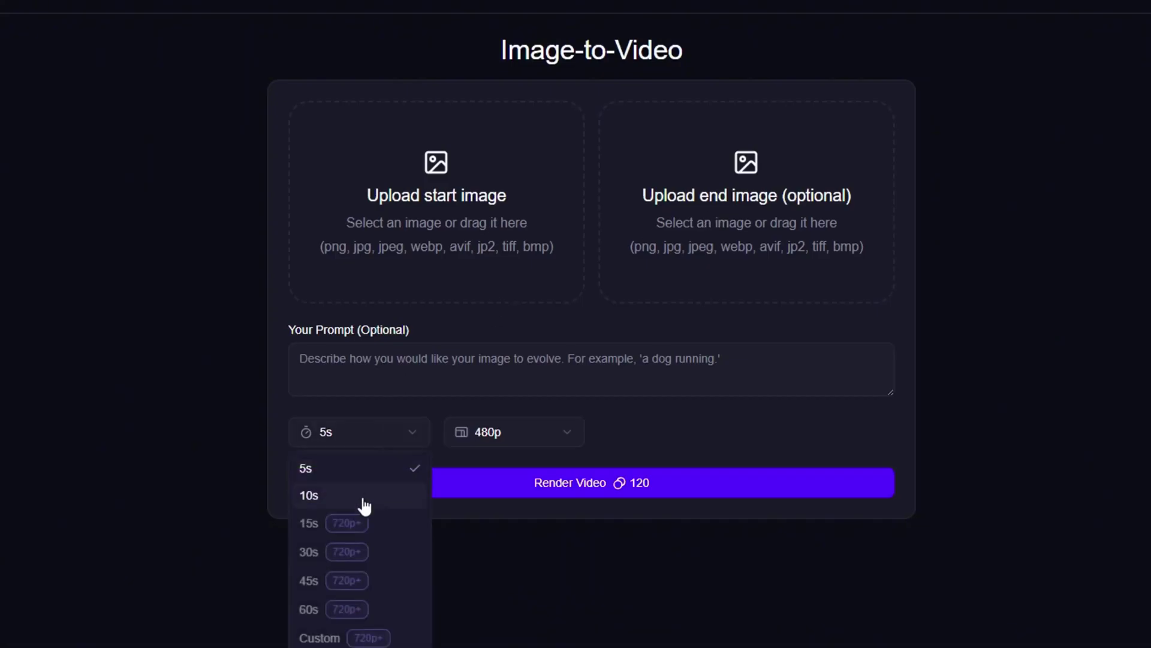
{"action": "left_click", "coordinate": [608, 435]}
{"action": "left_click", "coordinate": [563, 435]}
{"action": "left_click", "coordinate": [494, 495]}
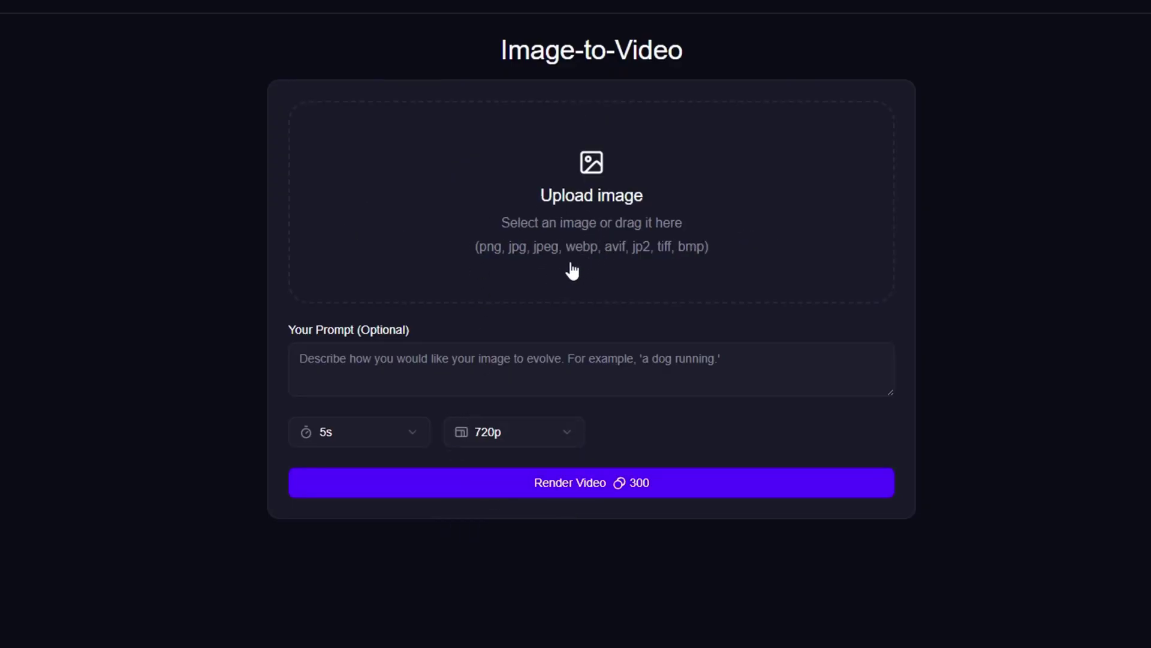
{"action": "left_click", "coordinate": [418, 440]}
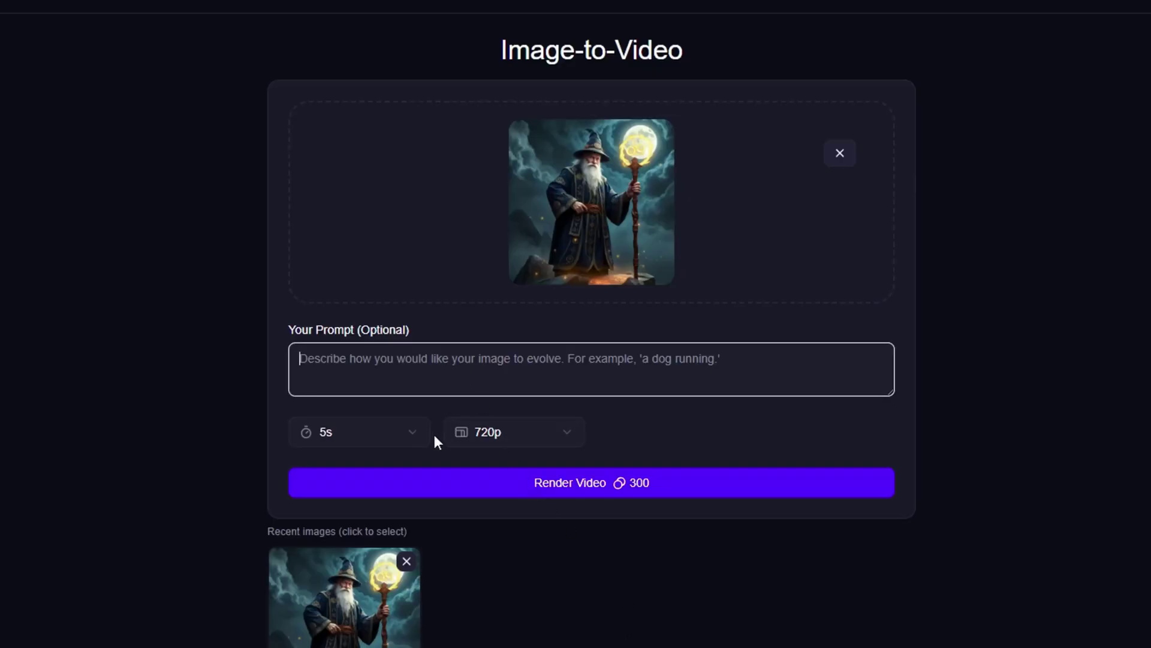
Render a 15-second wizard clip with the spell-casting prompt, then render the floating-island video.
{"action": "left_click", "coordinate": [418, 438]}
{"action": "left_click", "coordinate": [377, 525]}
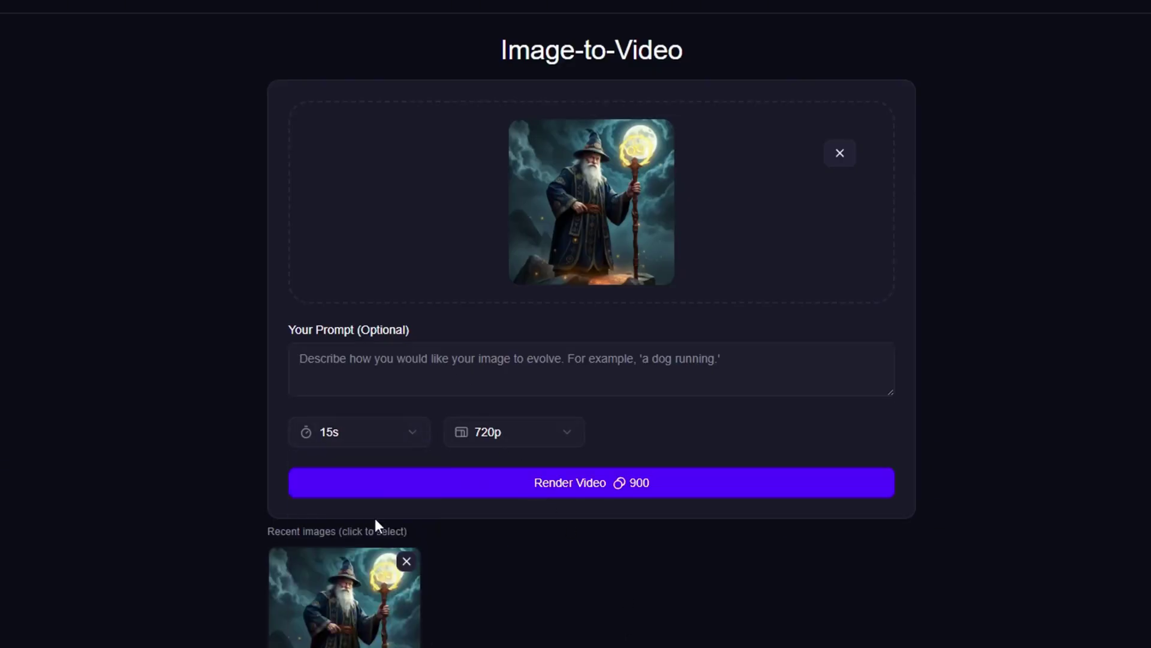
{"action": "left_click", "coordinate": [342, 379]}
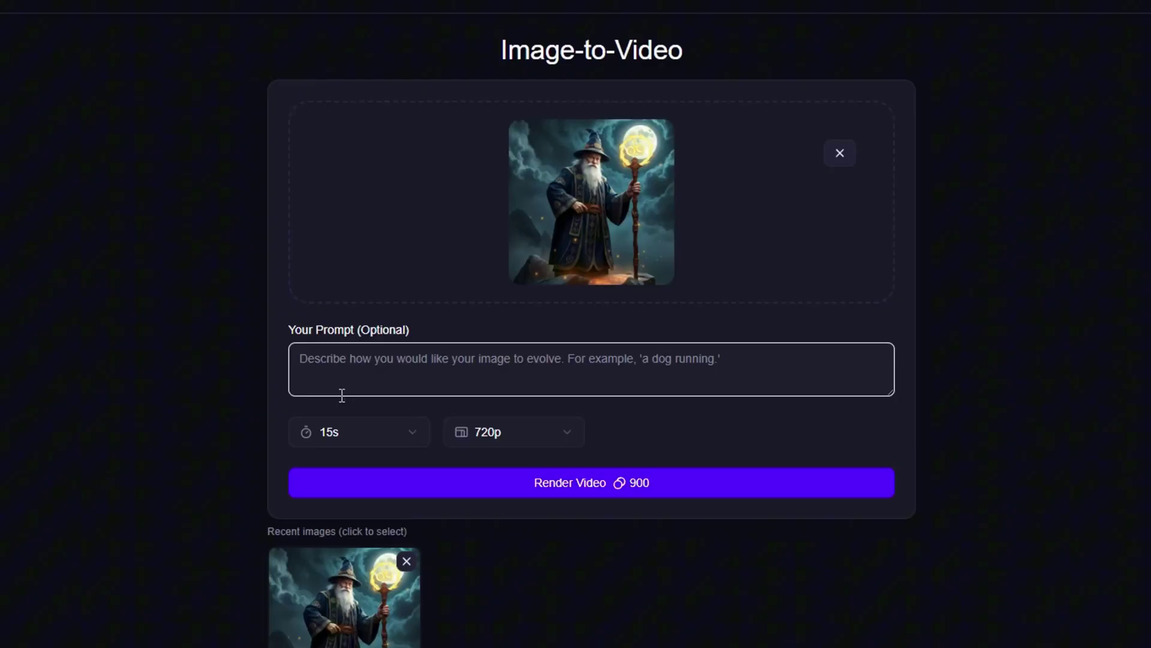
{"action": "type", "text": "The magician is casting a spell"}
{"action": "left_click", "coordinate": [662, 493]}
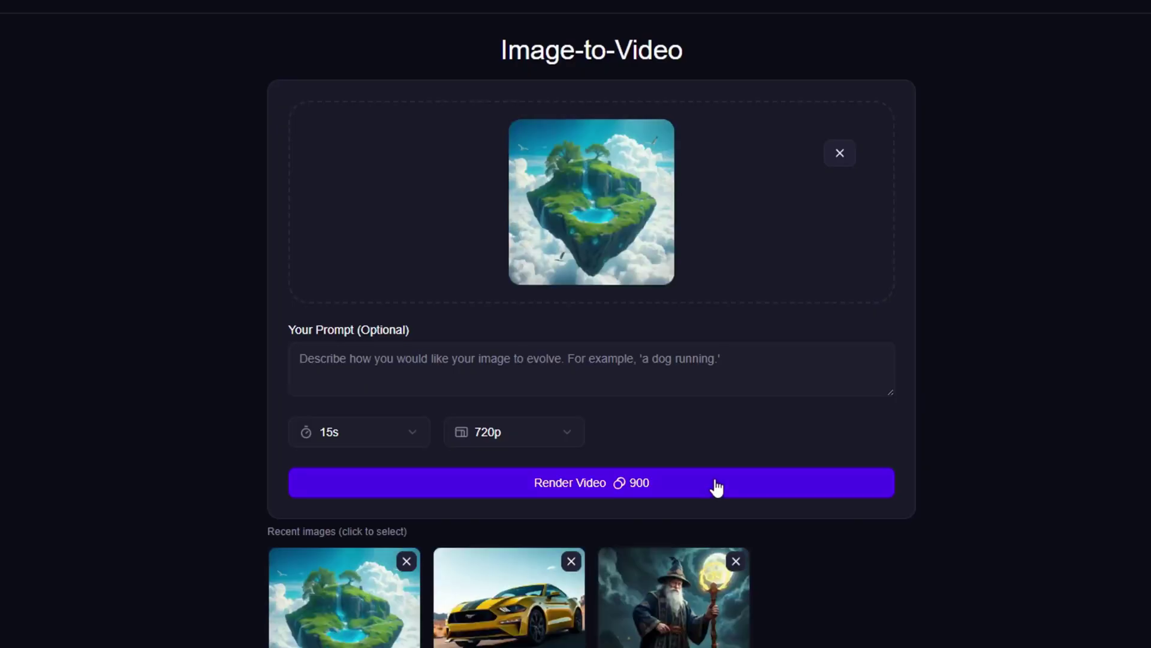
{"action": "left_click", "coordinate": [716, 481]}
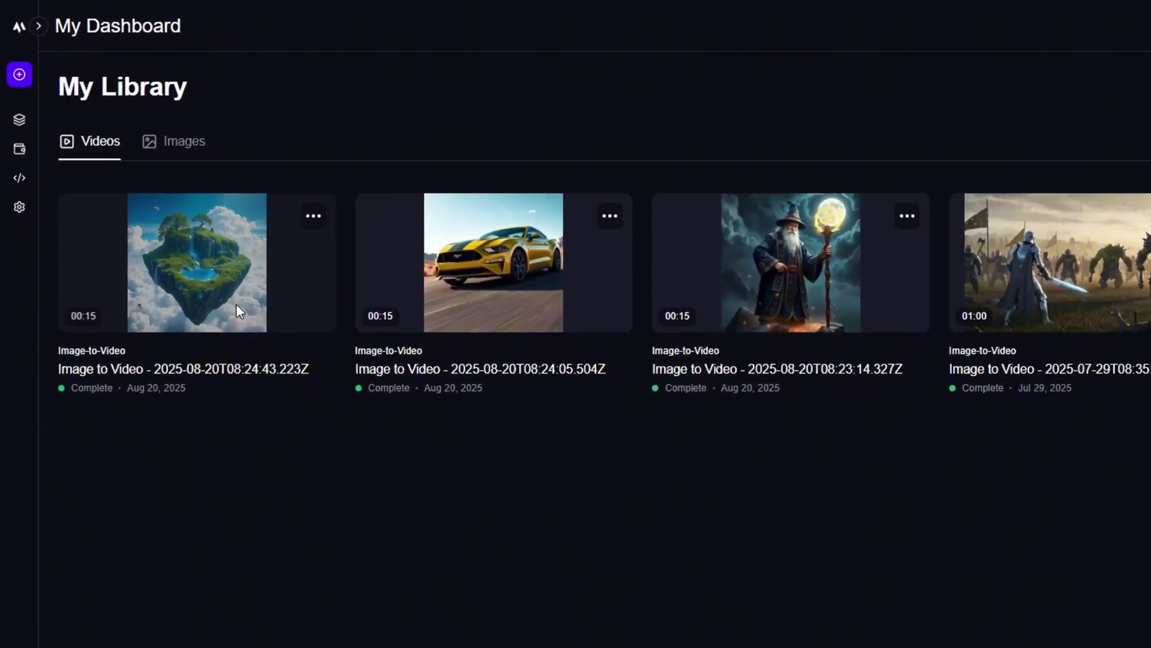
Play the finished floating-island, yellow Mustang and wizard clips from the video library.
{"action": "left_click", "coordinate": [282, 371]}
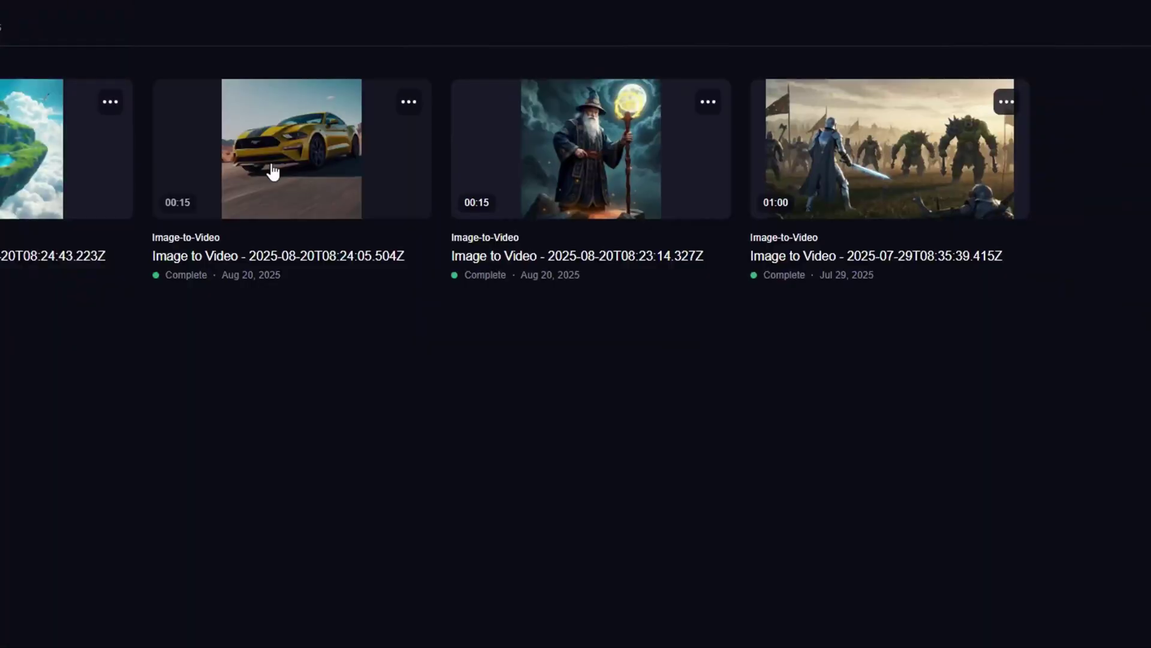
{"action": "left_click", "coordinate": [272, 172]}
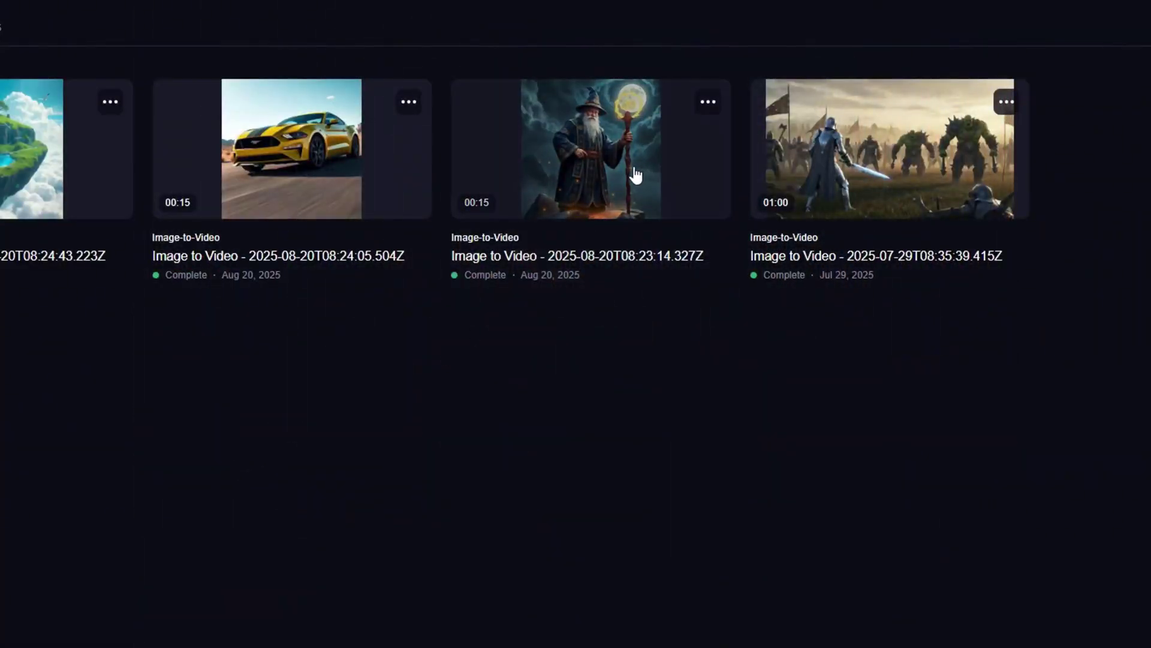
{"action": "left_click", "coordinate": [637, 175]}
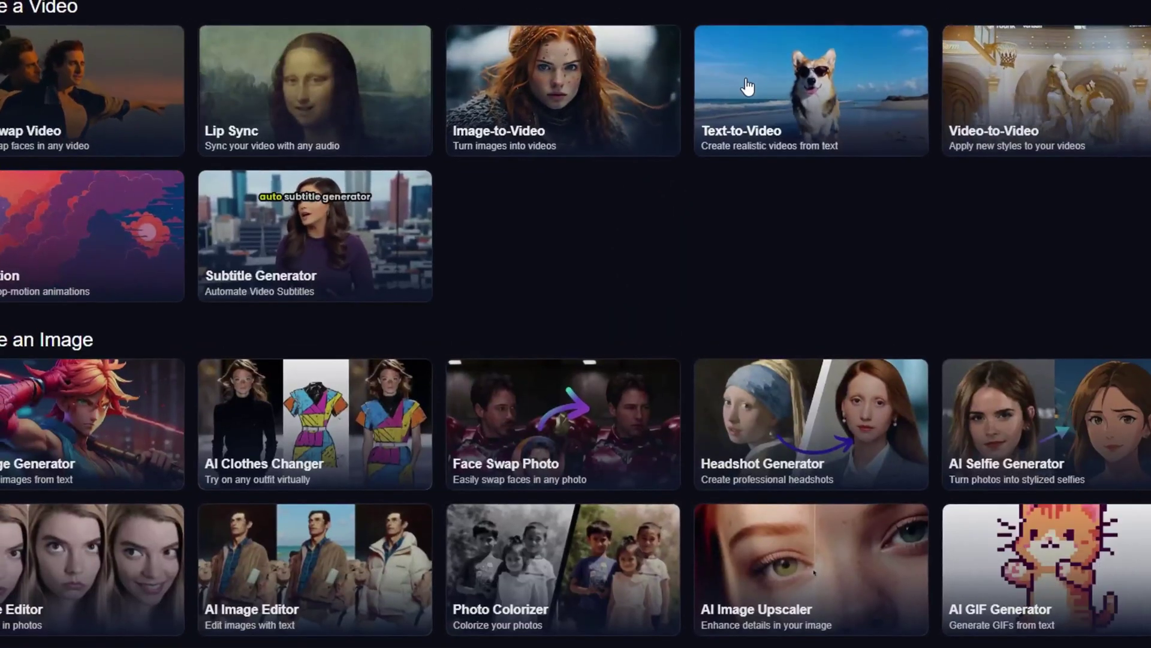
Open Text-to-Video and set the resolution to 720p.
{"action": "left_click", "coordinate": [747, 87]}
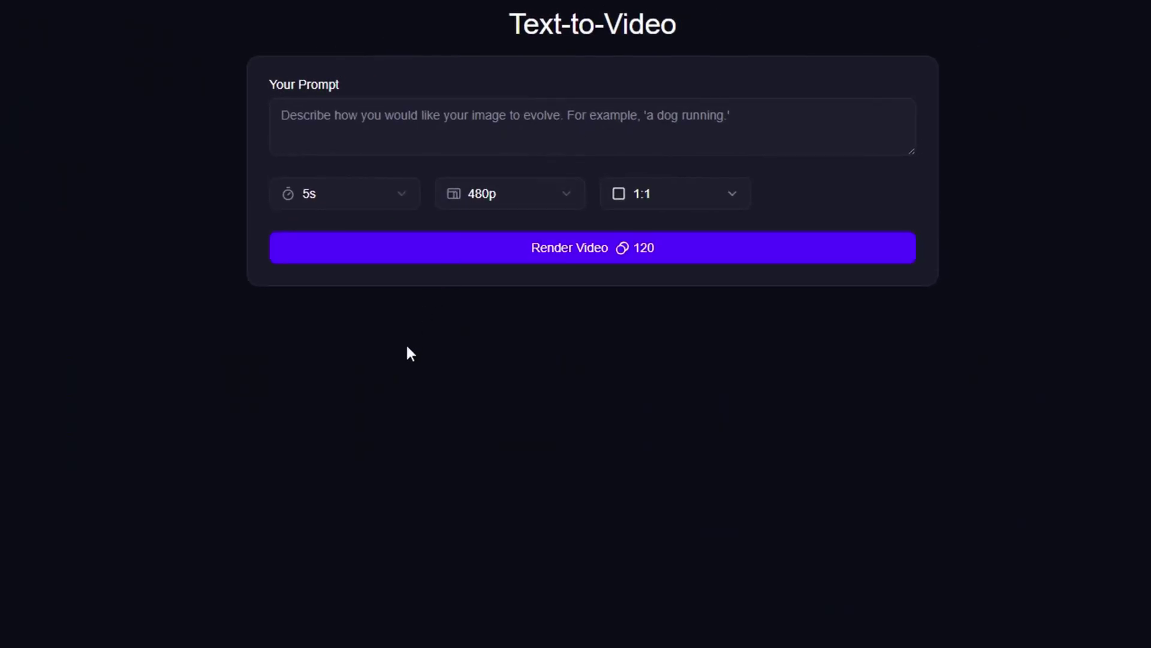
{"action": "left_click", "coordinate": [408, 194]}
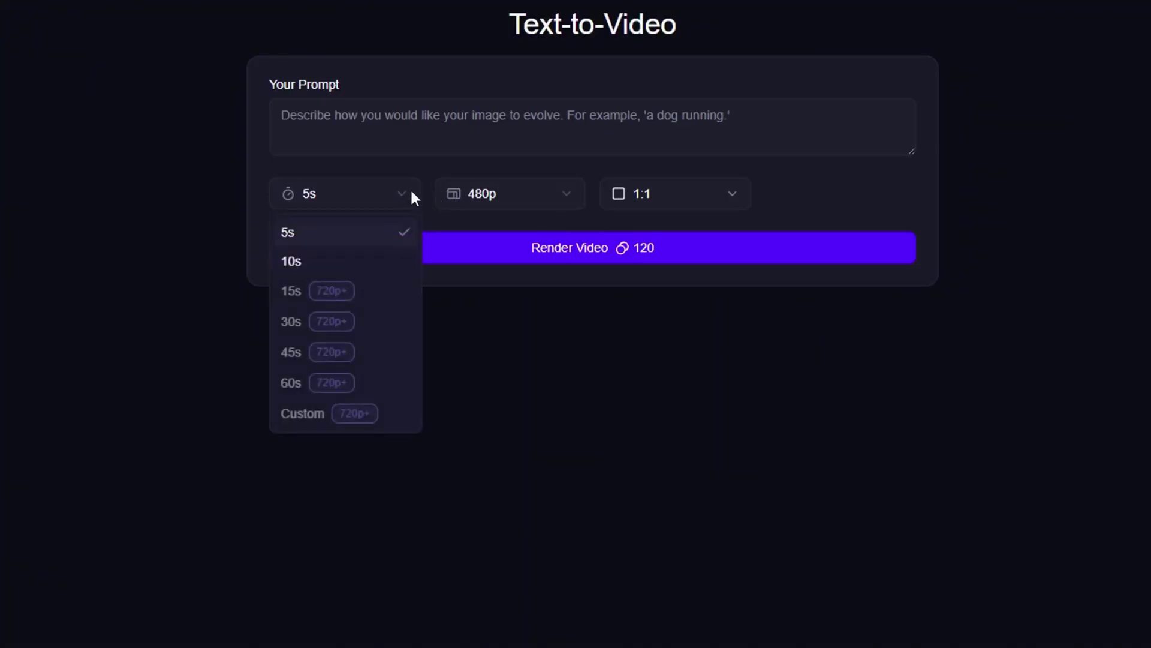
{"action": "left_click", "coordinate": [476, 195]}
{"action": "left_click", "coordinate": [486, 260]}
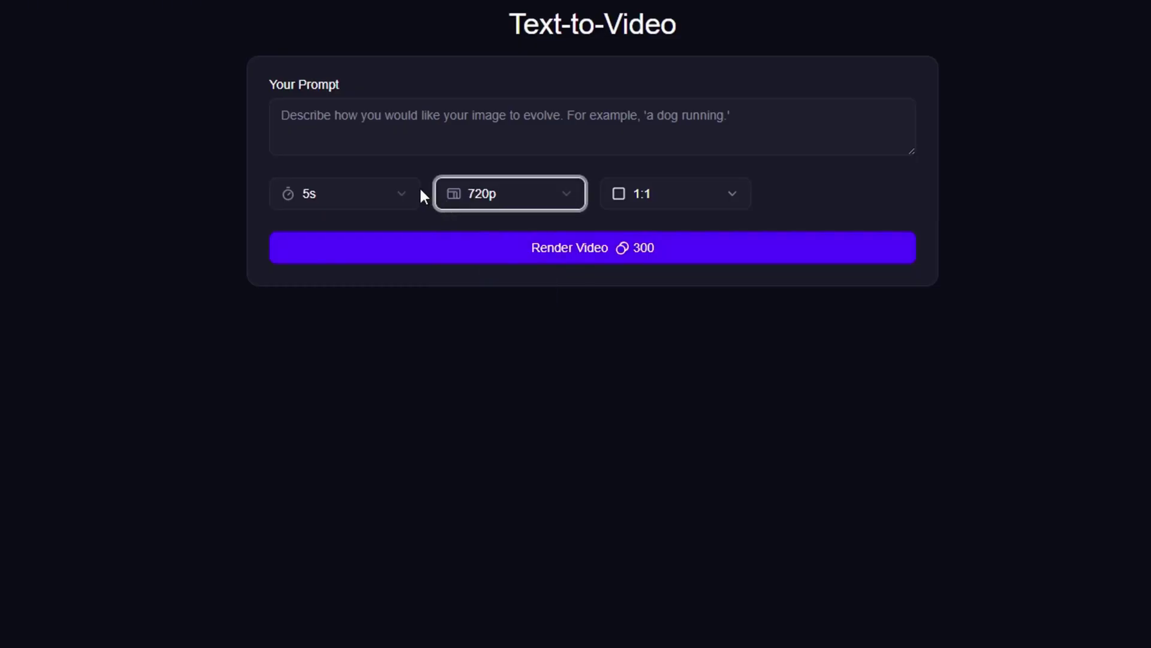
{"action": "left_click", "coordinate": [355, 198]}
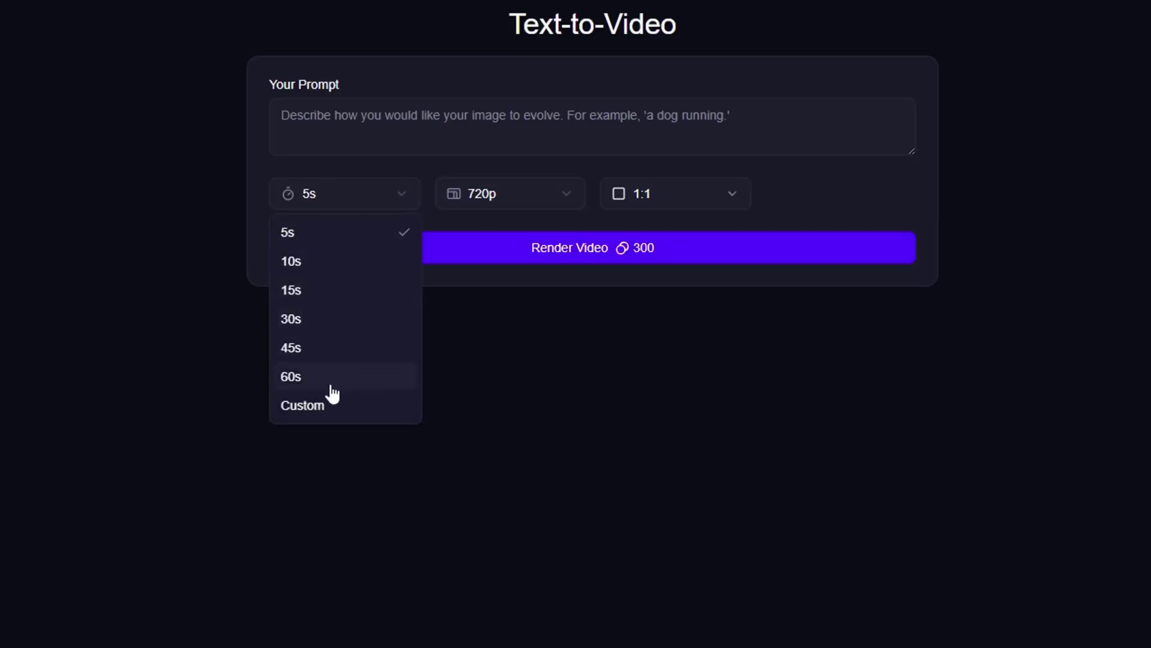
{"action": "left_click", "coordinate": [699, 205]}
Choose 16:9 widescreen and a 30-second duration, bringing the cost to 1,800 credits.
{"action": "left_click", "coordinate": [699, 208]}
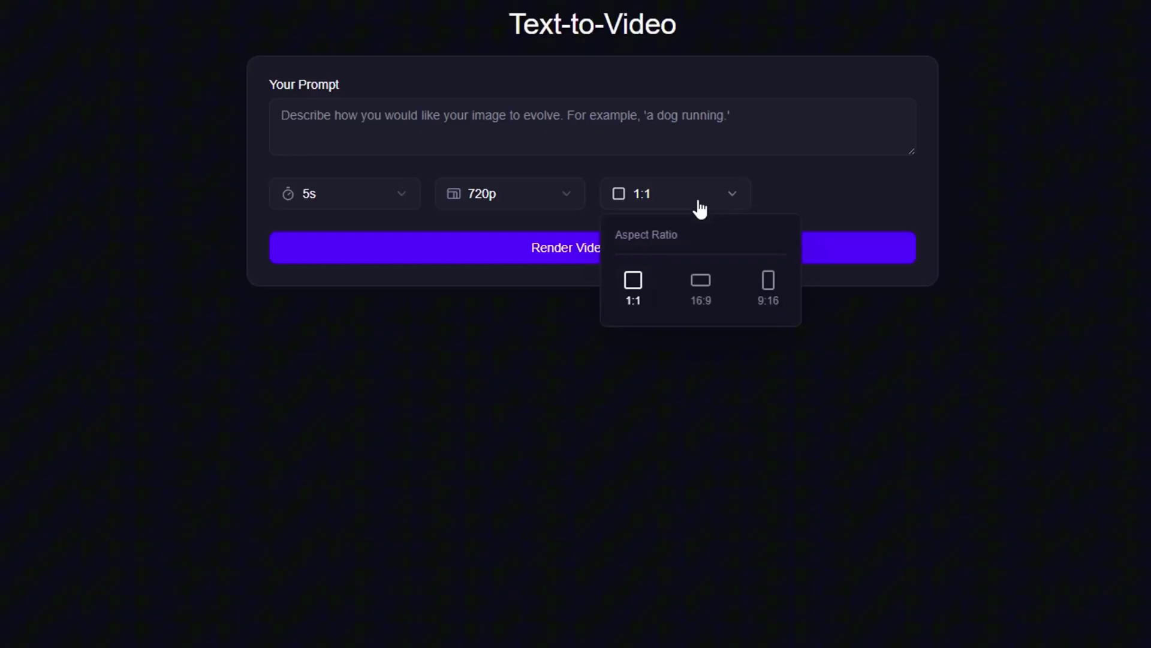
{"action": "left_click", "coordinate": [701, 287]}
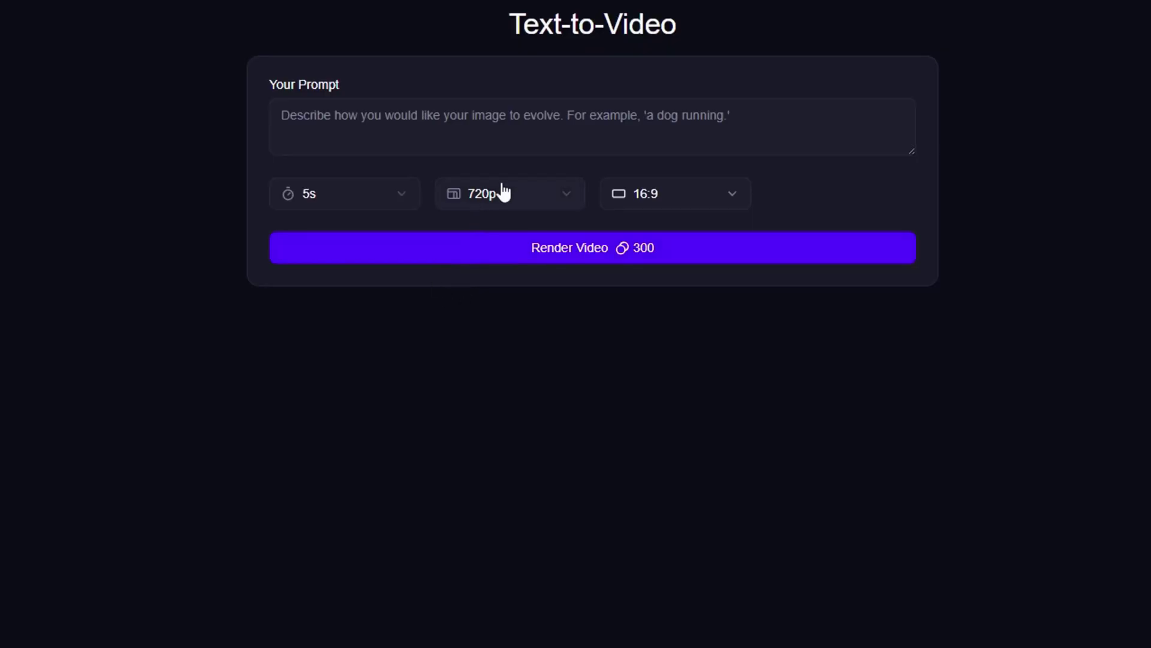
{"action": "left_click", "coordinate": [332, 192]}
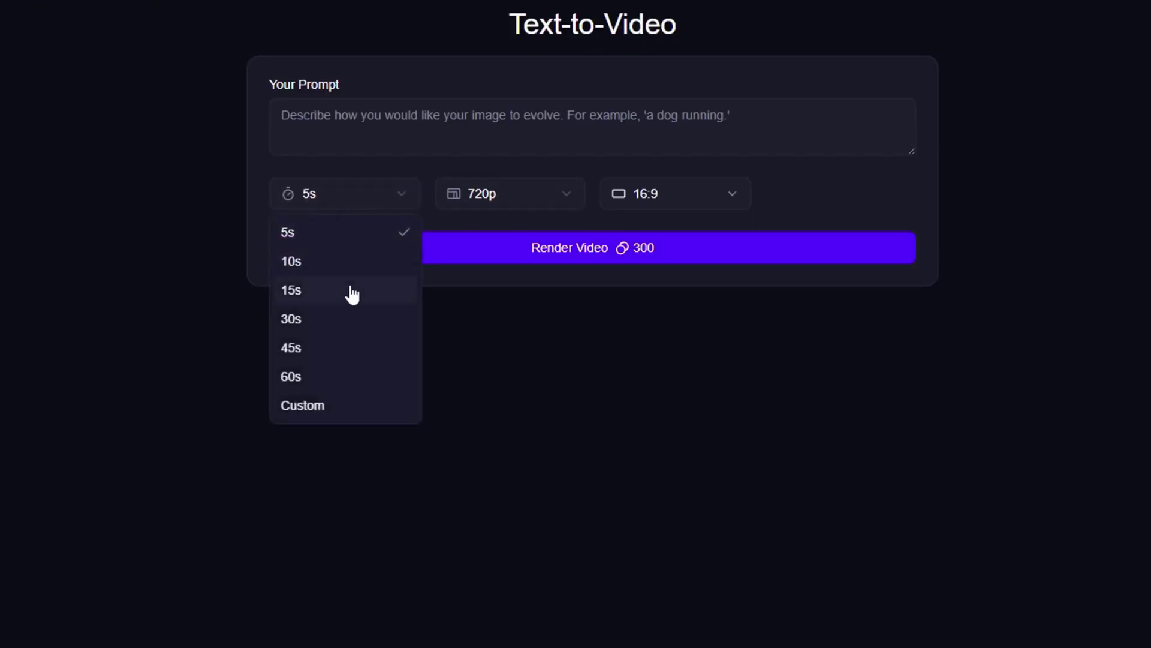
{"action": "left_click", "coordinate": [346, 319]}
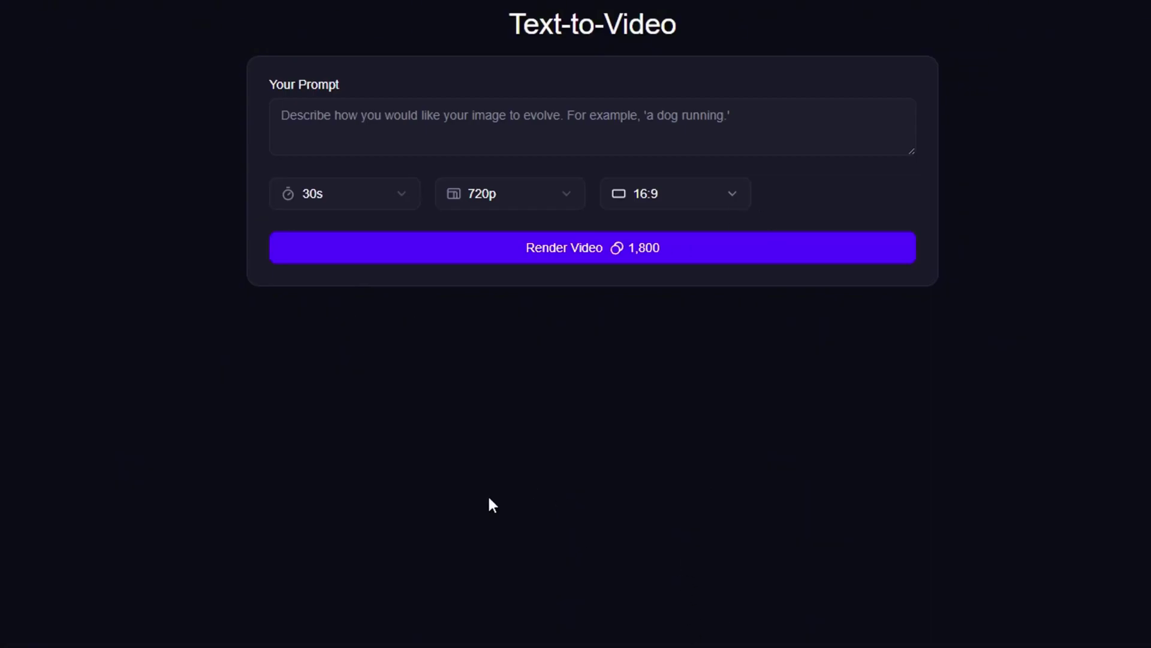
{"action": "left_click", "coordinate": [409, 131]}
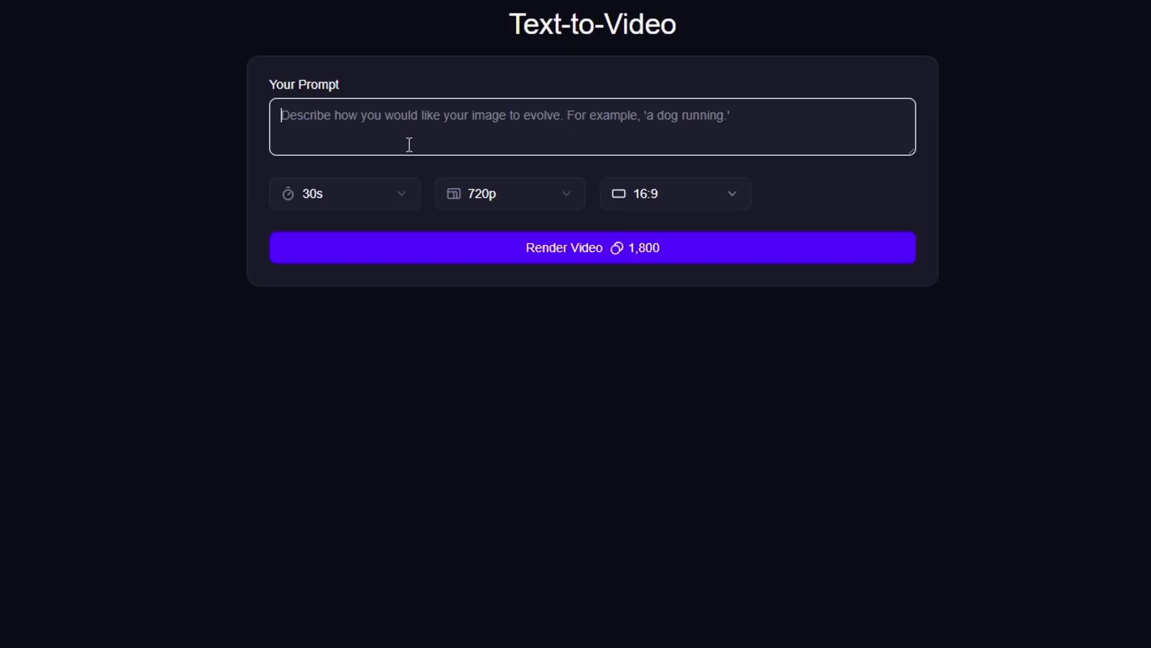
Paste the floating-island scene prompt and render it, plus the Mustang desert chase and magician videos.
{"action": "type", "text": "Cinematic 30-second sequence of a massive floating island suspended high above the clouds. [Scene 1: Wide shot] The camera slowly rises through drifting clouds, revealing the jagged rocky underside of the island with glowing blue crystals embedded in the stone. [Scene 2: Pan upward] Waterfalls pour over the edges, mist spreading into the air as the camera pans up to the grassy surface, ancient oak trees swaying gently in the breeze, and colorful wildflowers glowing in the sunlight. [Scene 3: Orbit shot] The camera circles around the island, showing a sparkling crystal-clear lake shimmering with reflections of the sky. [Scene 4: Closing shot] Eagles and seagulls soar around the island as beams of sunlight break through fluffy clouds, ending with a majestic wide shot of the floating island glowing with magical energy."}
{"action": "left_click", "coordinate": [550, 381]}
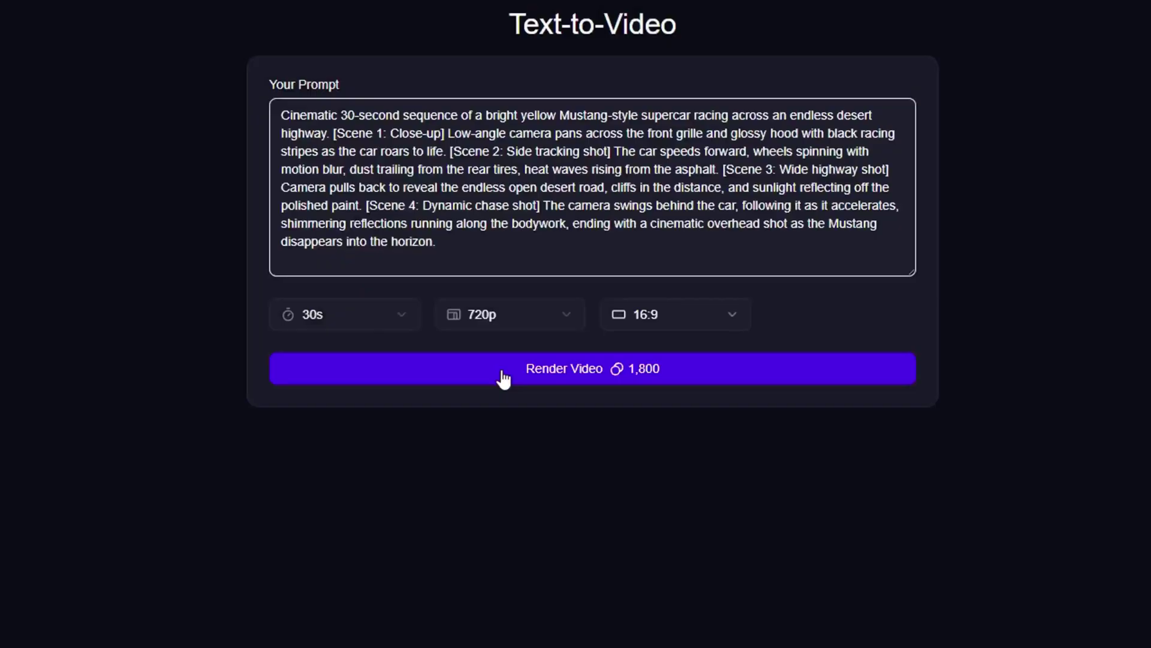
{"action": "left_click", "coordinate": [504, 377]}
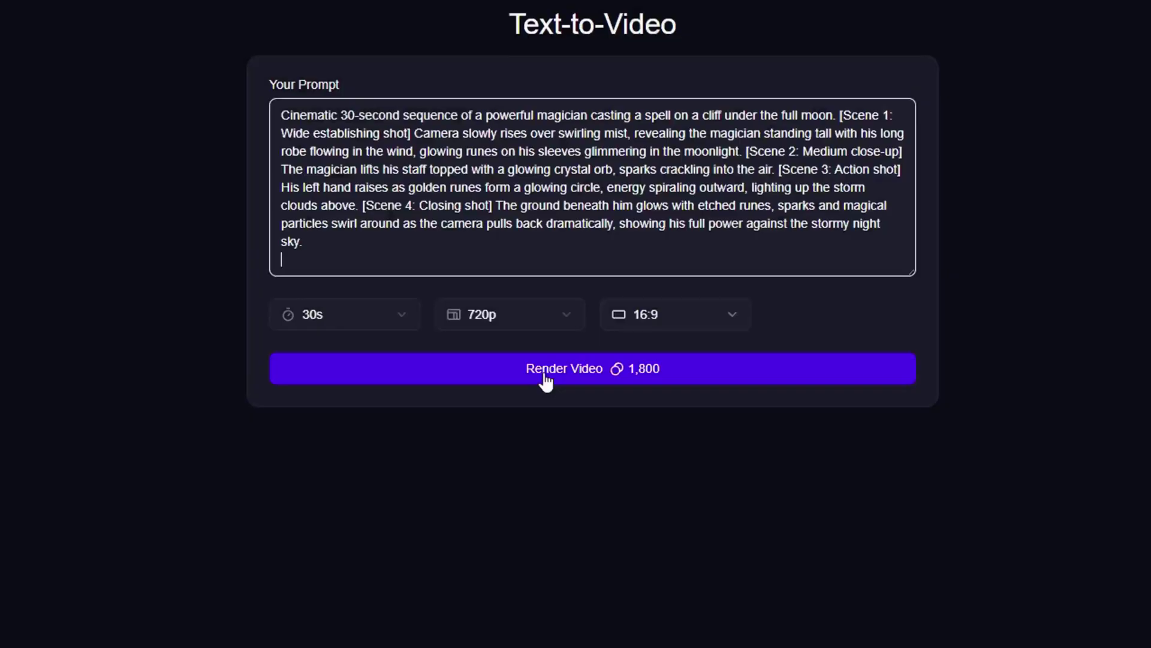
{"action": "left_click", "coordinate": [544, 376]}
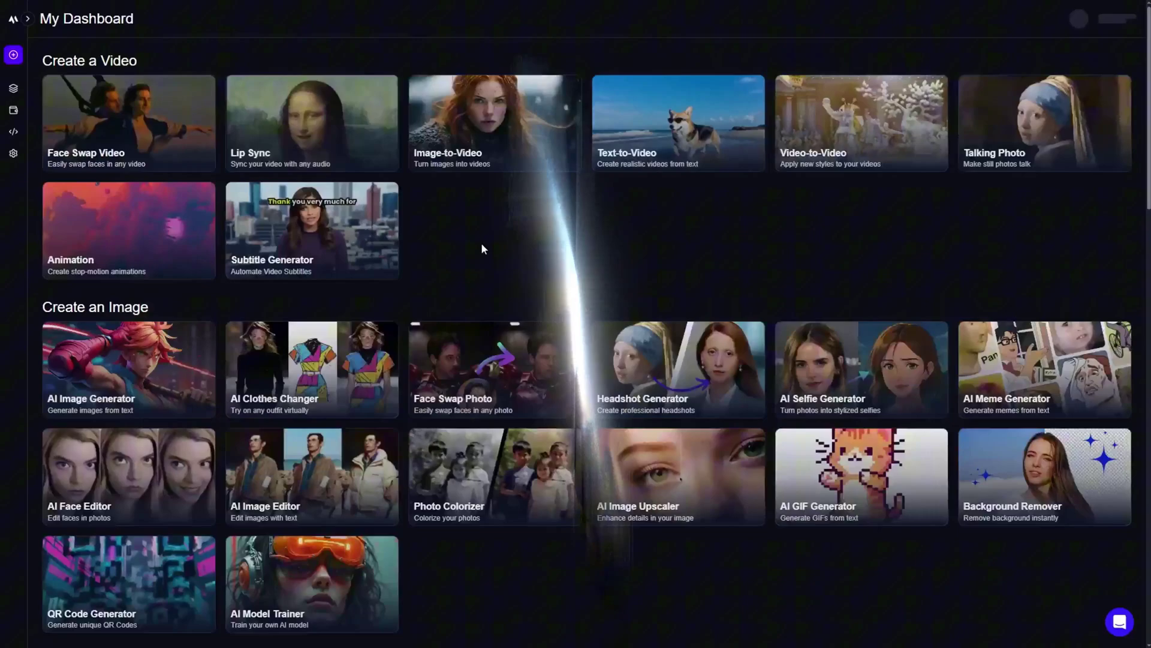
Load the wizard video in Lip Sync, keep Start 0 / End 15, and set Face Mask to Stable Mode.
{"action": "left_click", "coordinate": [320, 151]}
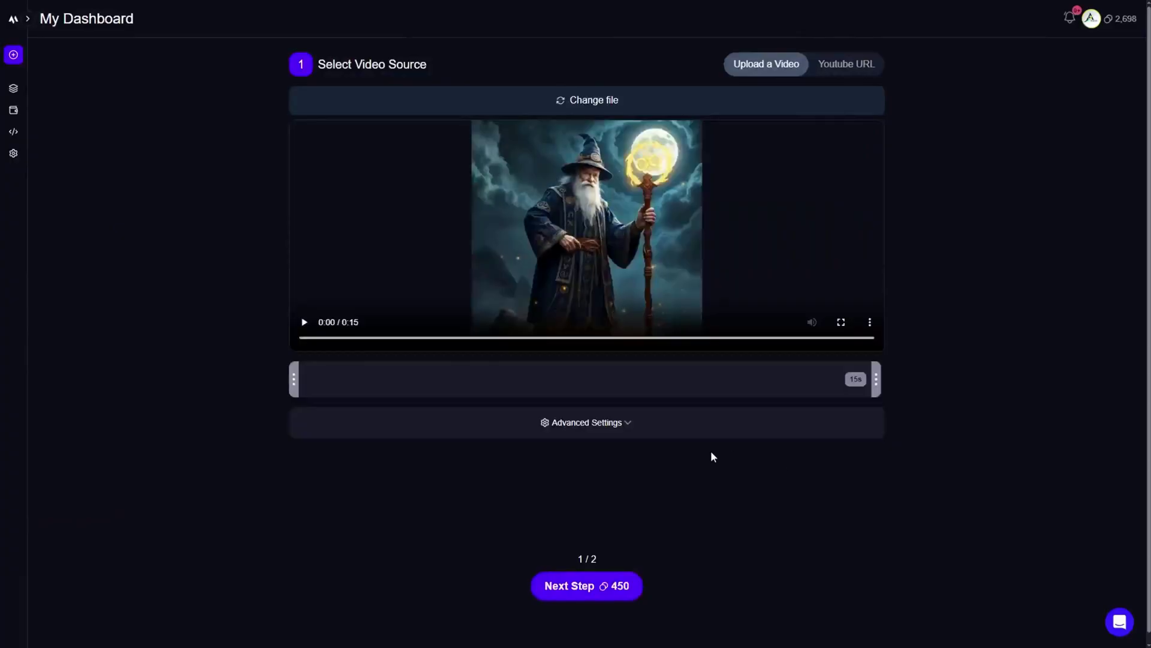
{"action": "left_click", "coordinate": [613, 425]}
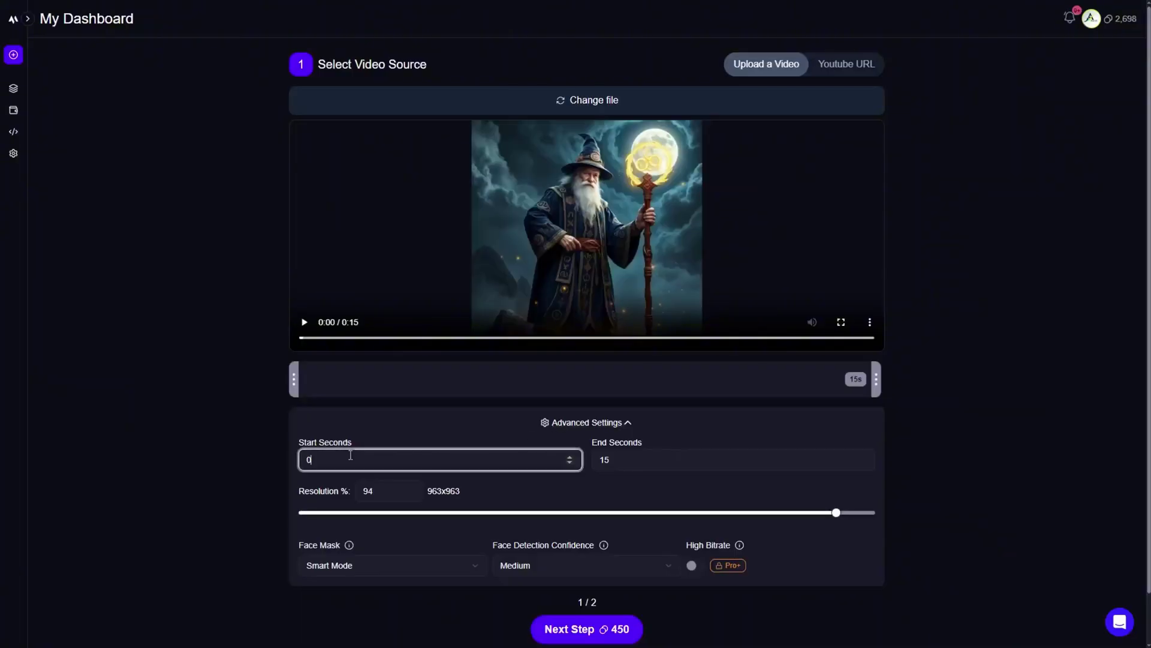
{"action": "left_click", "coordinate": [651, 458]}
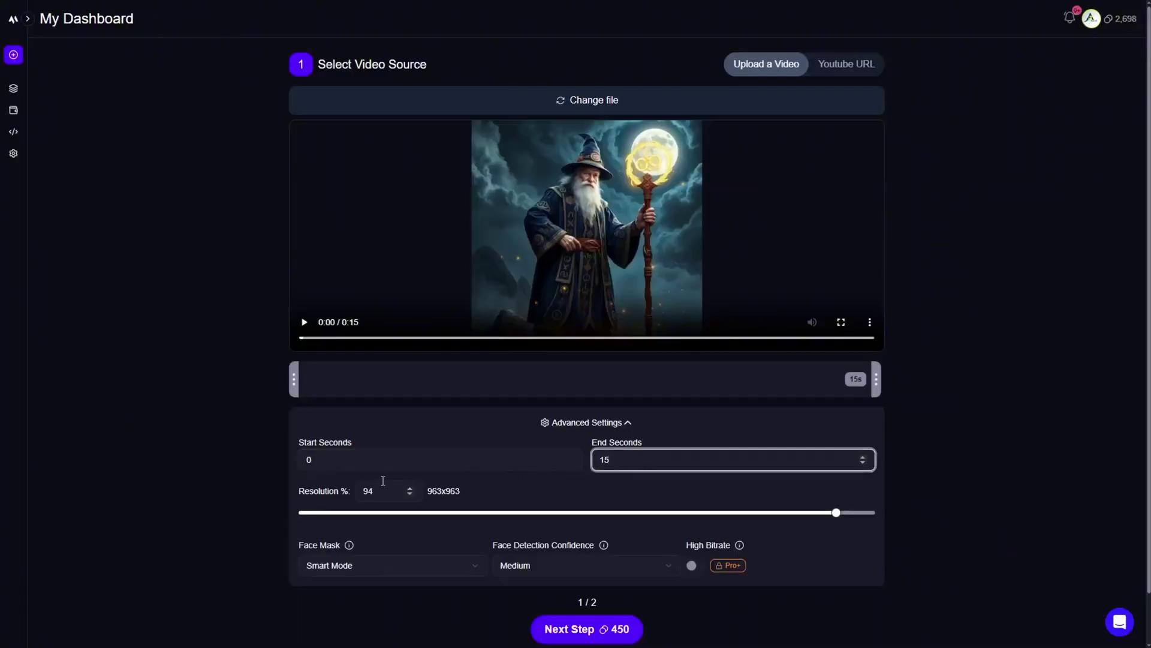
{"action": "left_click", "coordinate": [334, 467]}
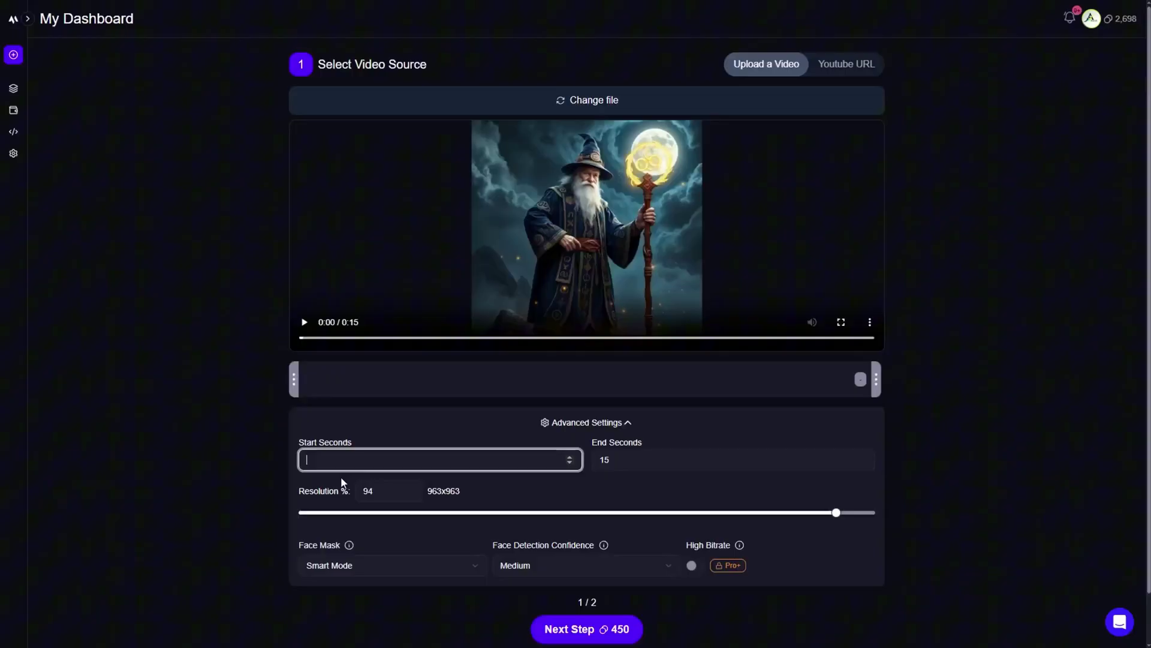
{"action": "type", "text": "5"}
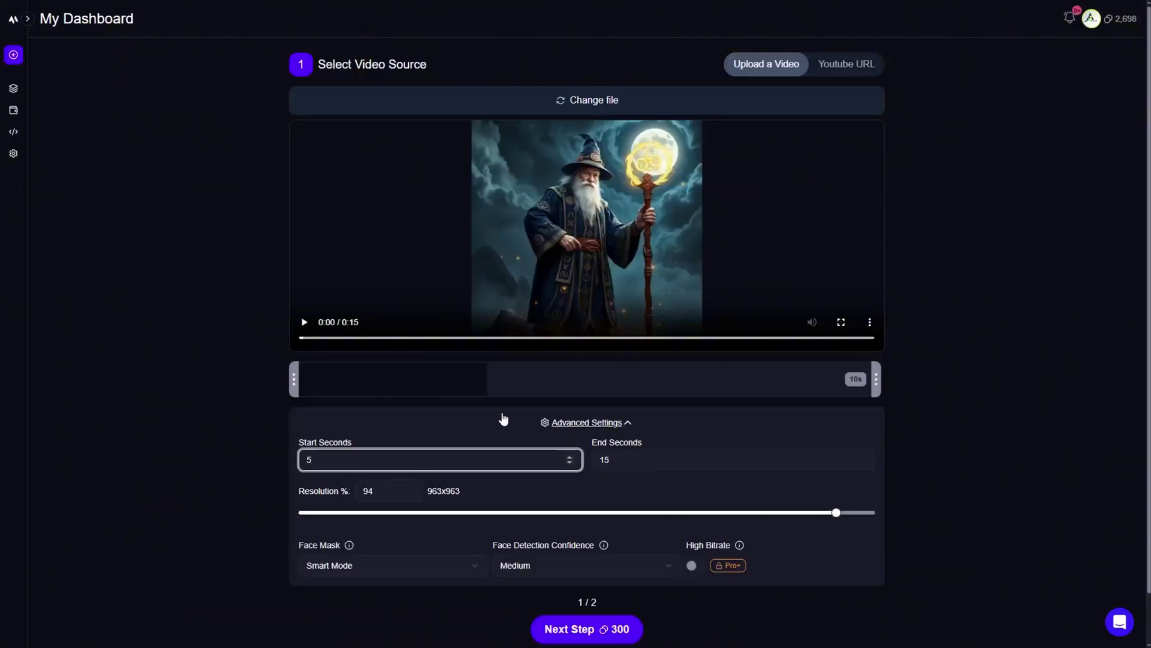
{"action": "key", "text": "BackSpace"}
{"action": "left_click", "coordinate": [250, 477]}
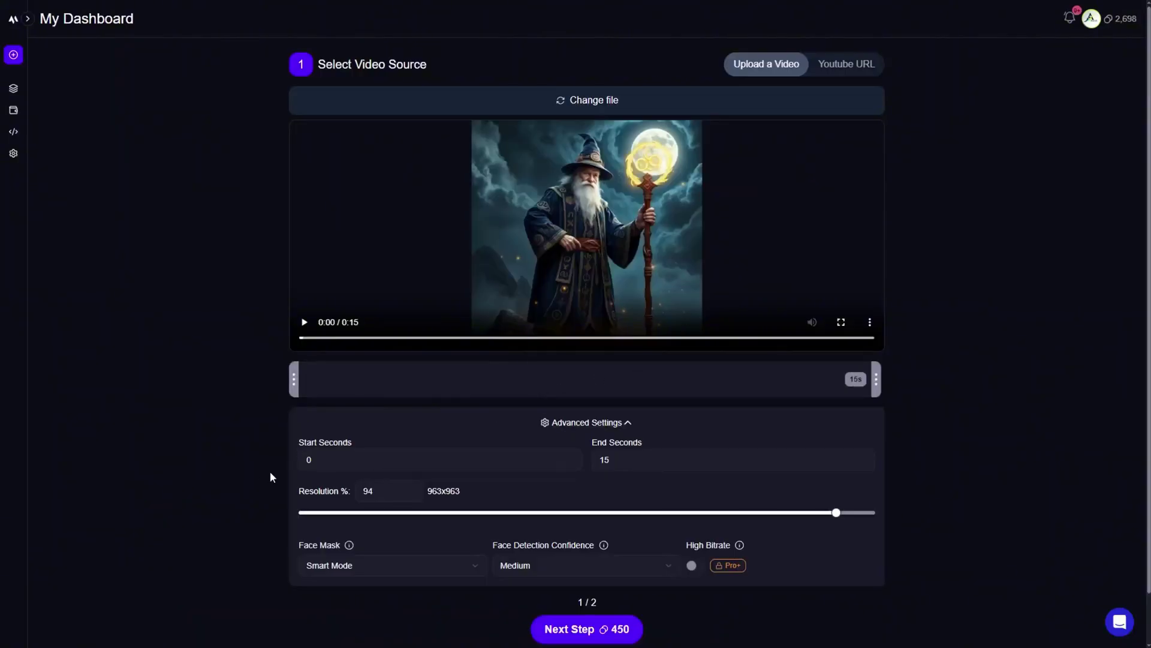
{"action": "left_click", "coordinate": [388, 568]}
{"action": "left_click", "coordinate": [385, 616]}
Keep the uploaded ElevenLabs mp3 as the audio and start the 450-credit wizard lip-sync render.
{"action": "left_click", "coordinate": [591, 637]}
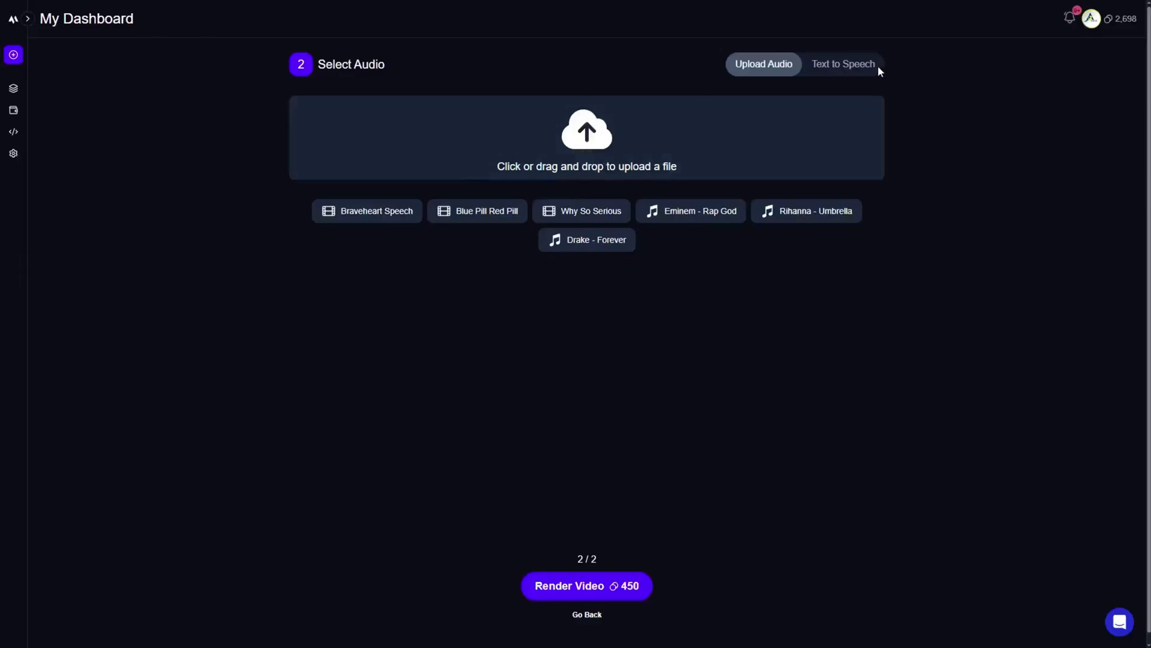
{"action": "left_click", "coordinate": [857, 70]}
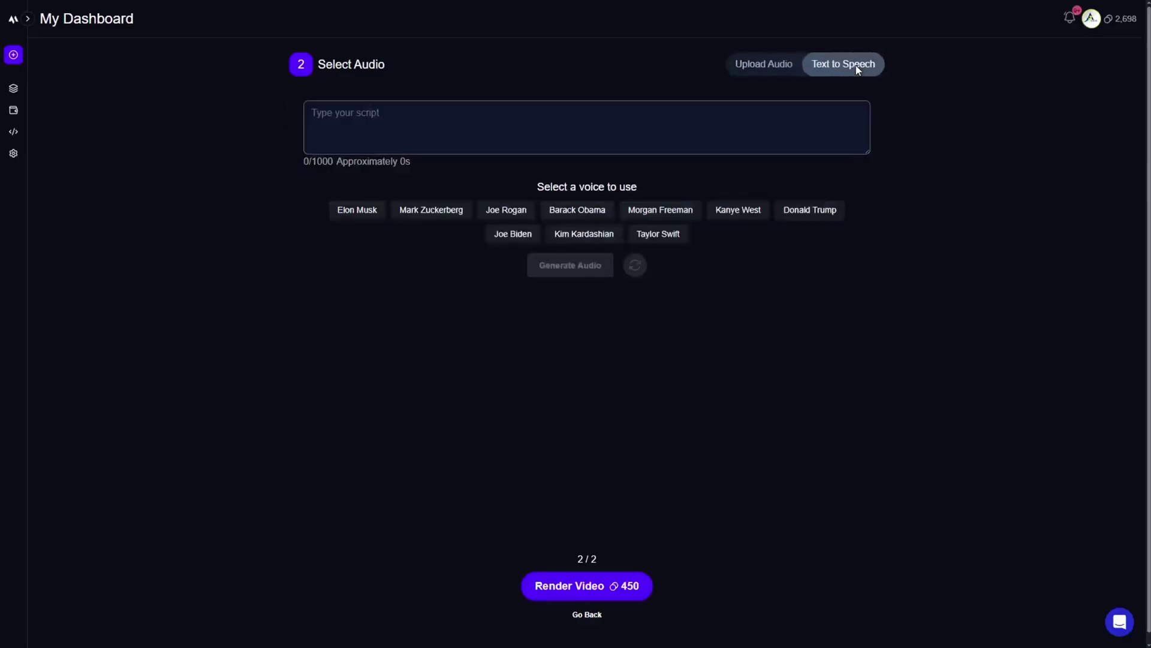
{"action": "left_click", "coordinate": [771, 62]}
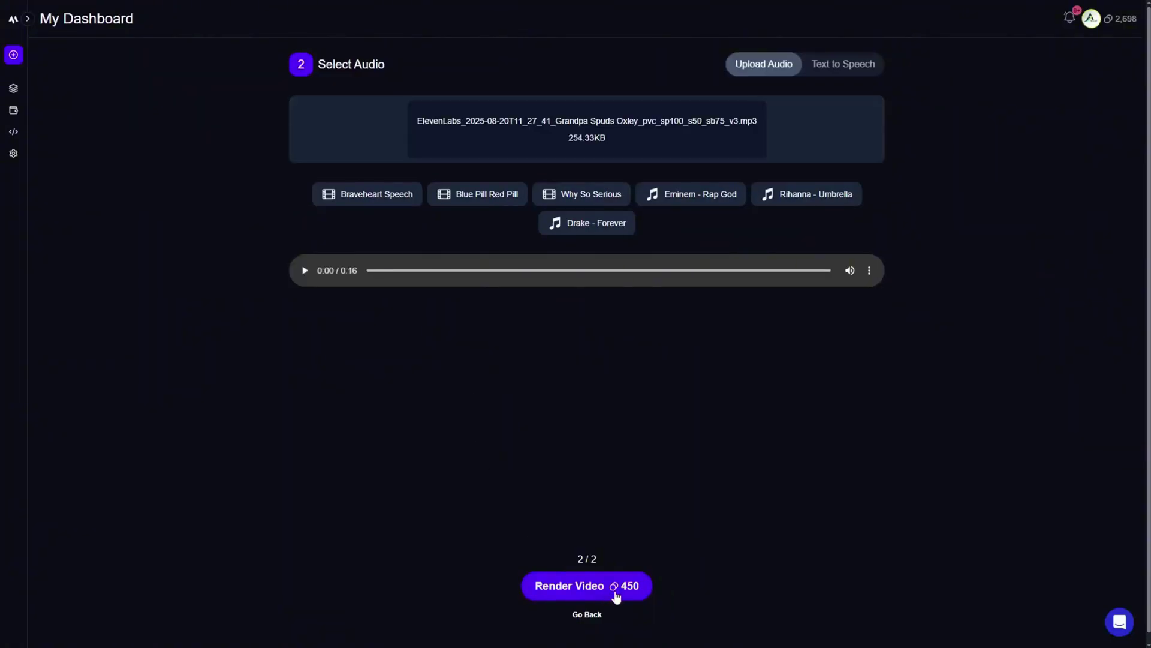
{"action": "left_click", "coordinate": [616, 596]}
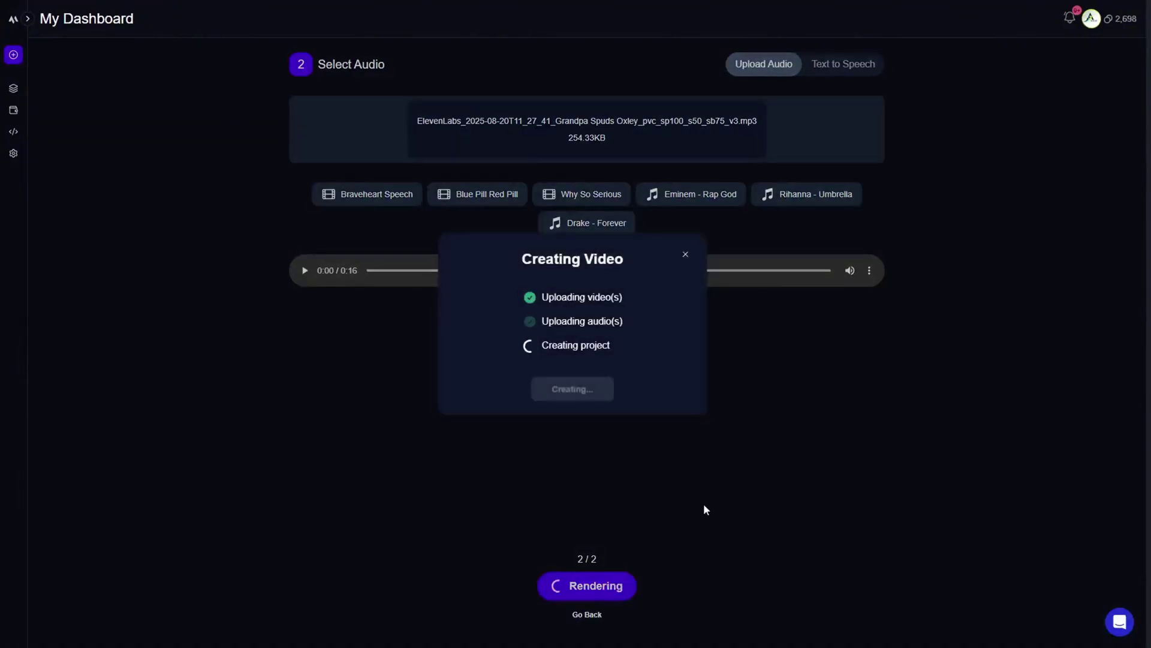